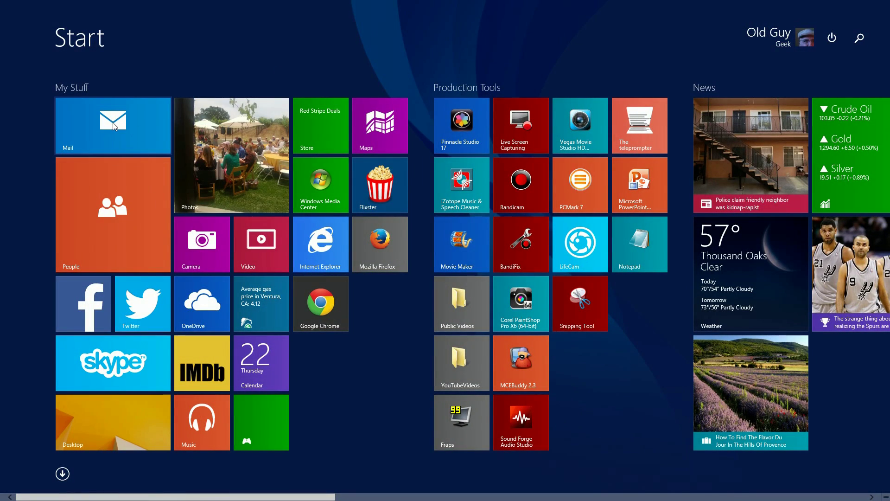
Step: Launch the Mail app from its Start screen tile
click(113, 125)
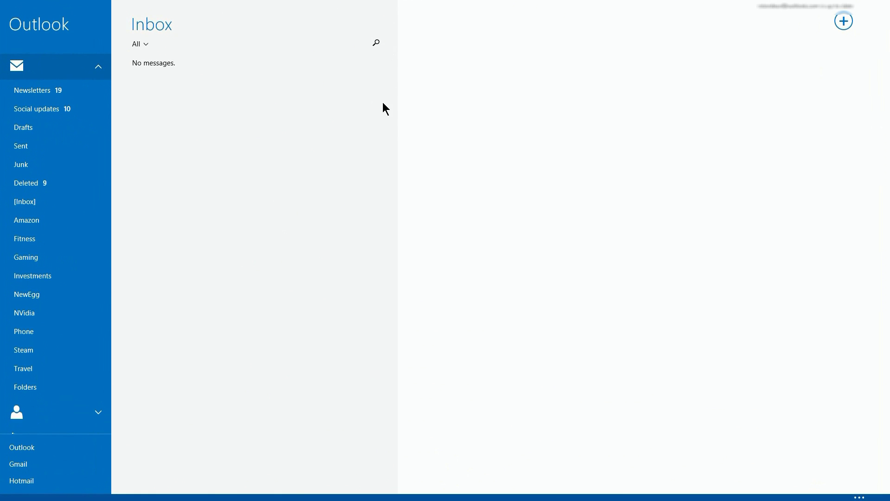
Step: Start a new message and type 'l' in the To field to show address suggestions
click(840, 23)
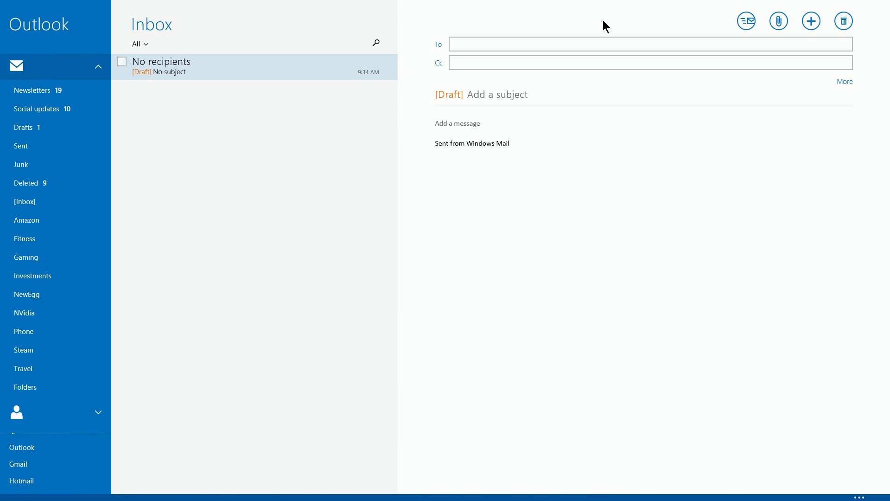
click(500, 40)
text(l)
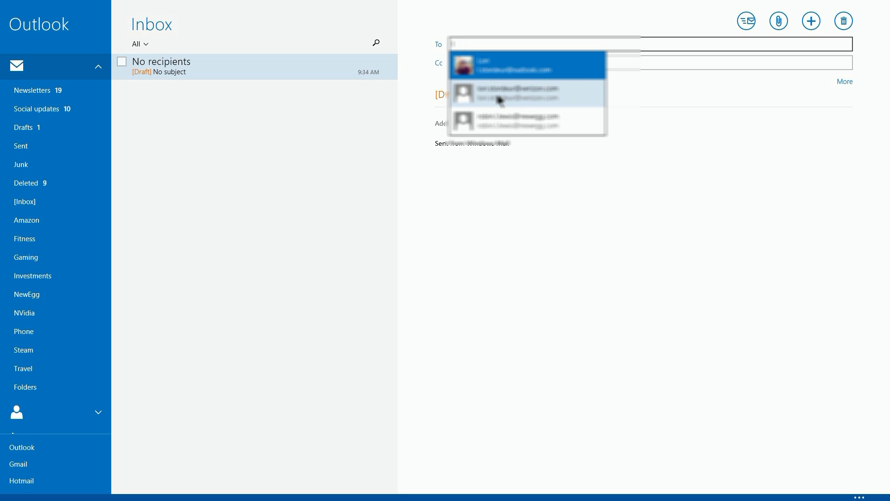
Step: Remove the stray 'l' recipient entry and move down to the second suggested address
right_click(585, 97)
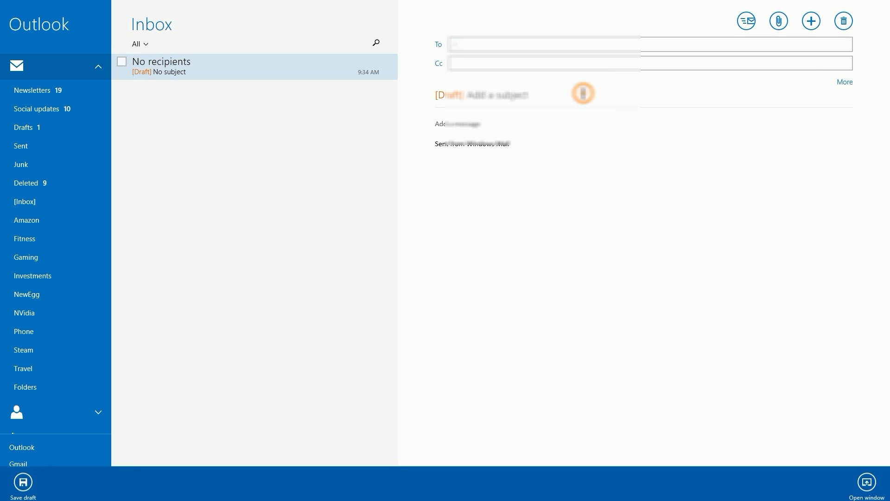
click(457, 45)
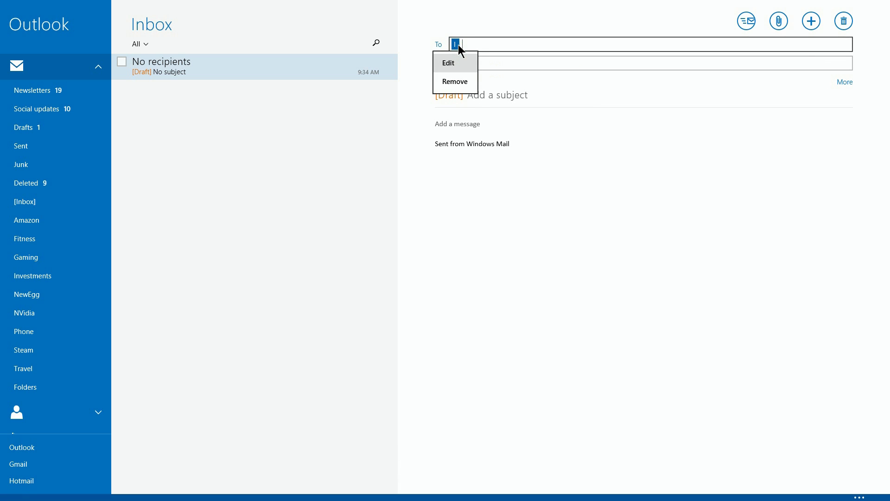
click(455, 82)
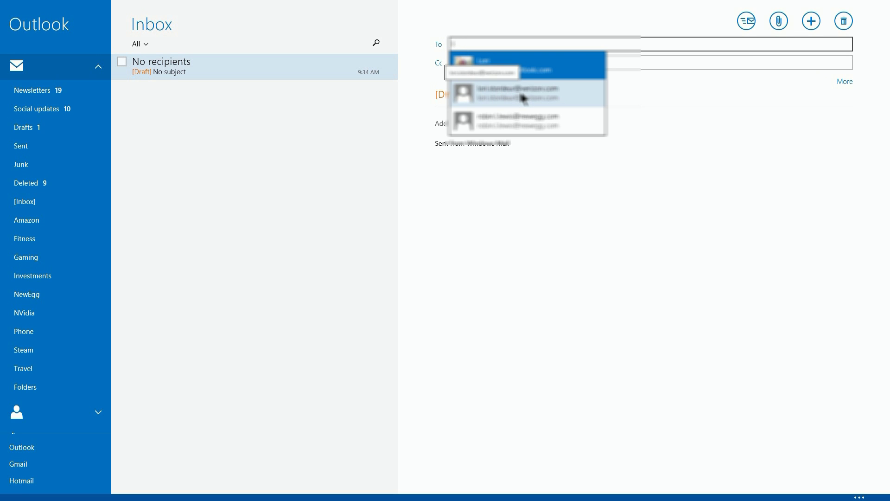
key(Down)
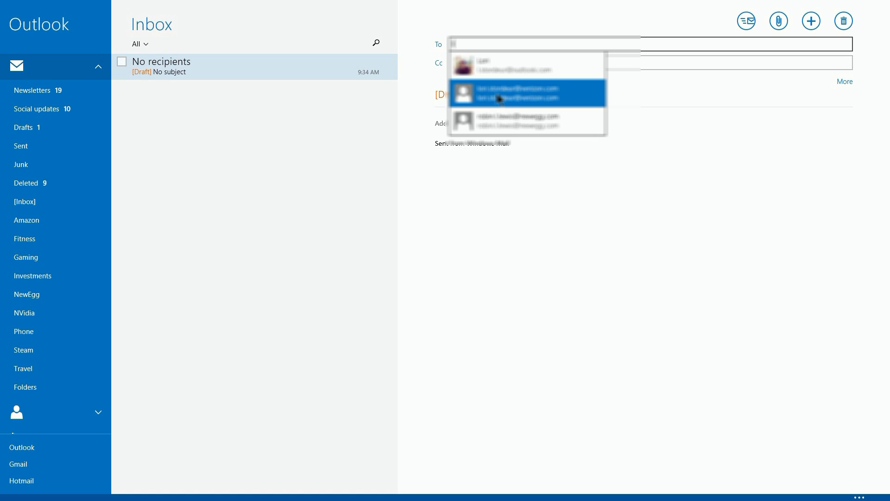
Step: Put the unwanted second 'l' suggestion in the To field and open its contact details
click(499, 99)
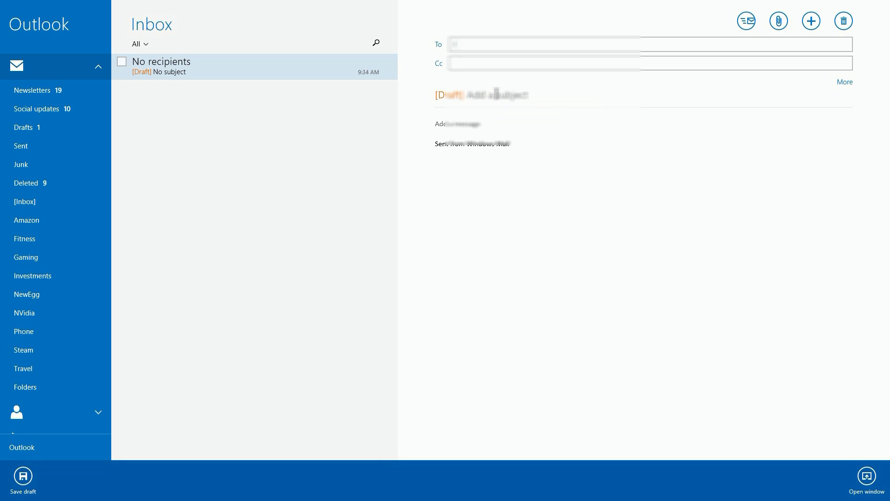
click(456, 48)
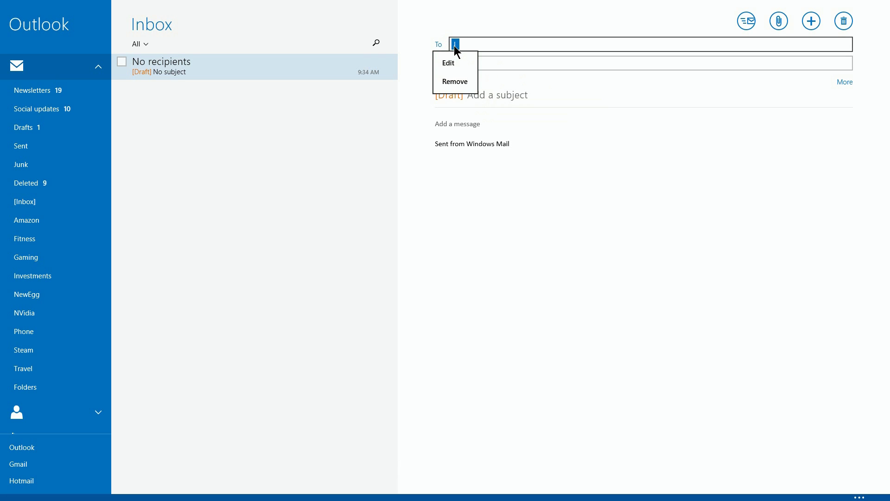
click(448, 63)
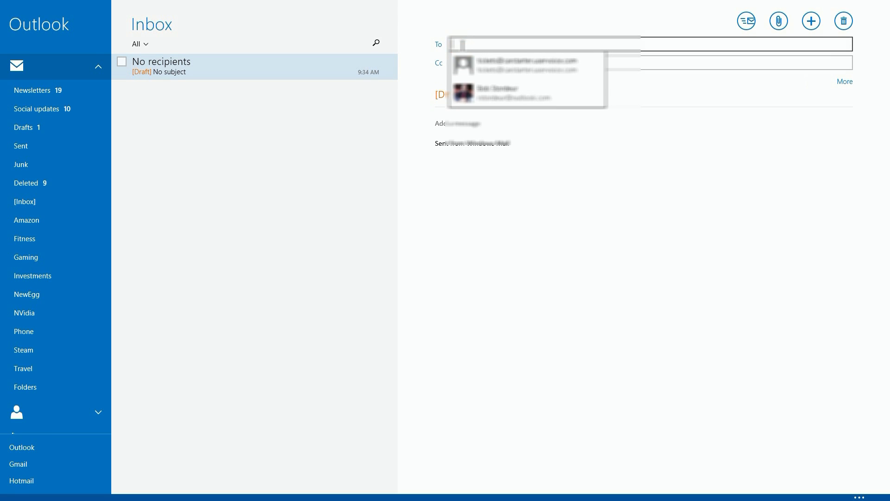
text(l)
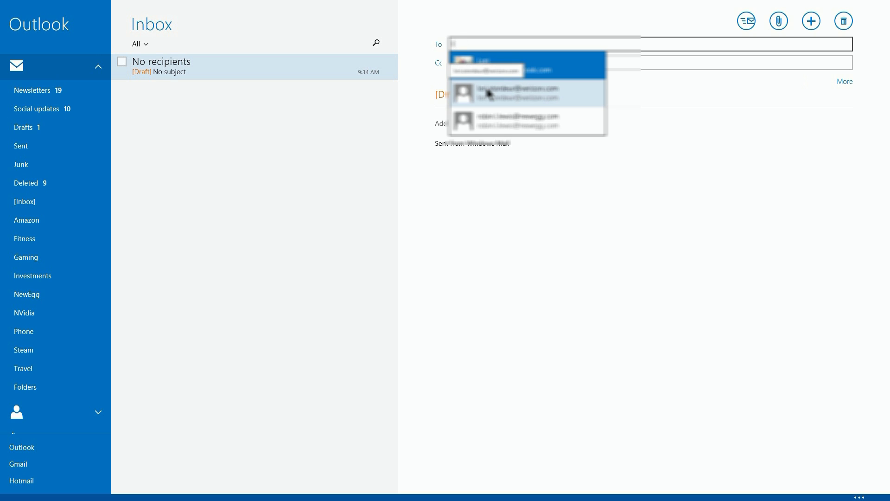
click(488, 94)
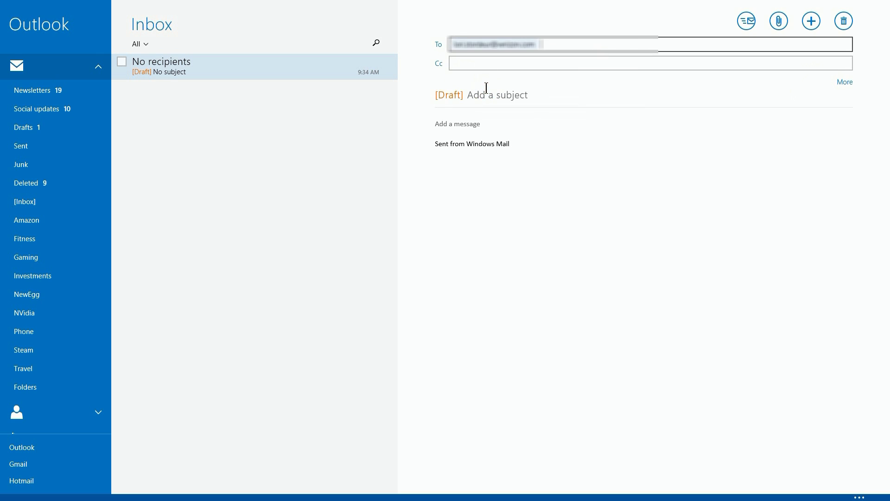
right_click(508, 44)
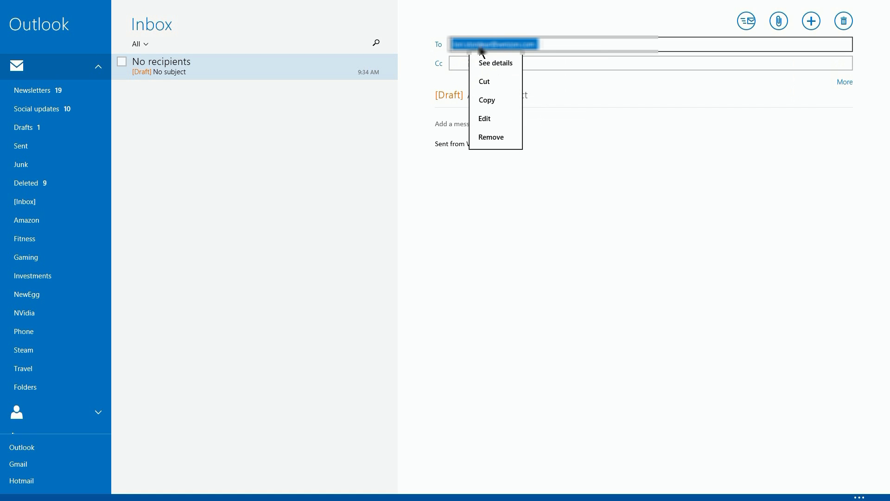
click(480, 63)
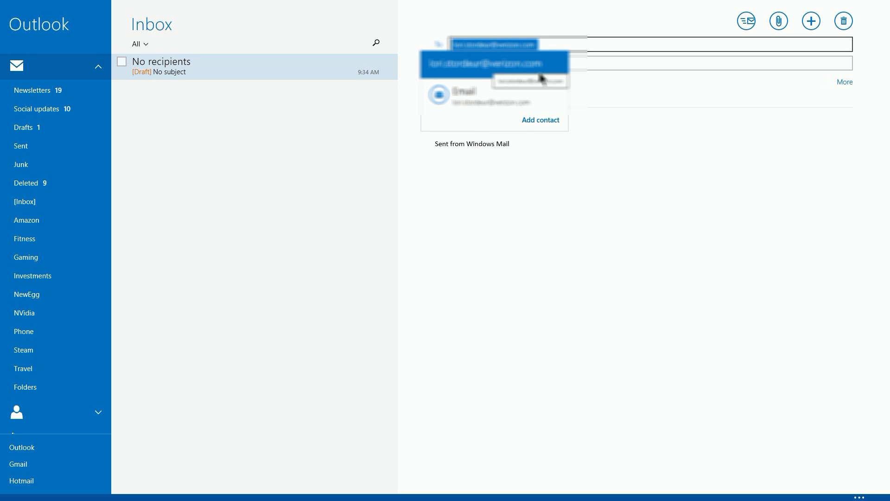
Step: Add the recipient's address in People using Save as a new contact
click(553, 117)
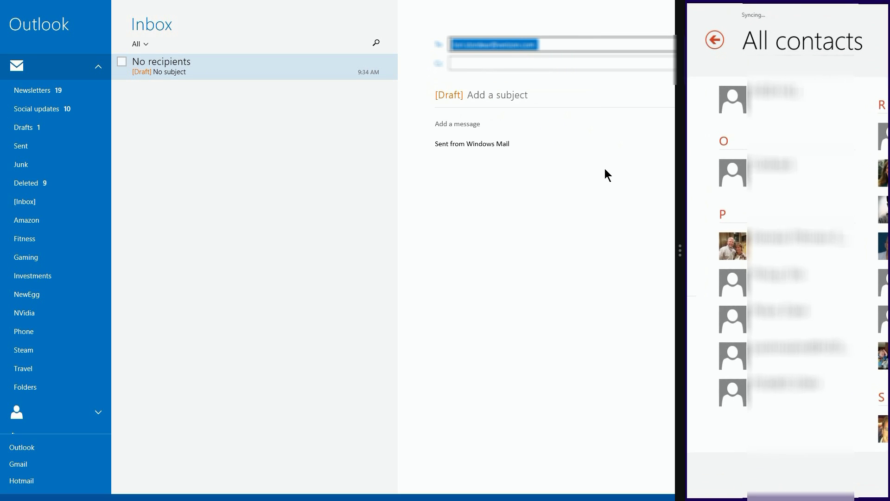
click(791, 159)
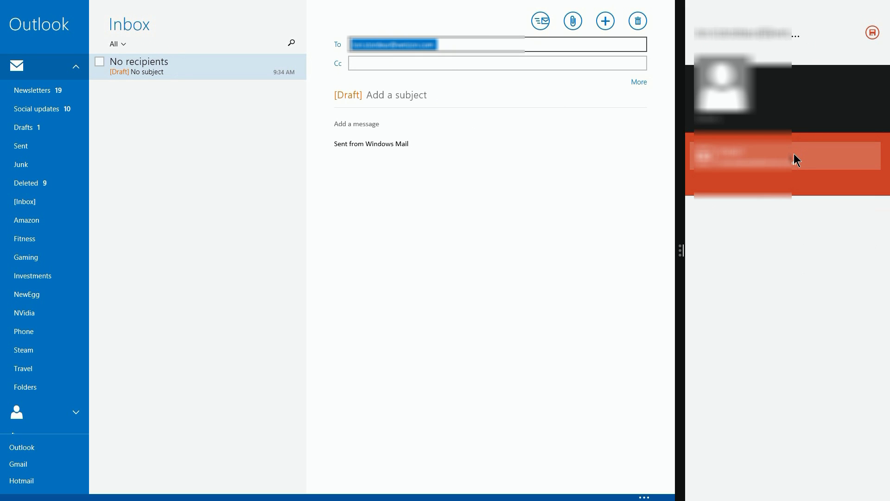
click(871, 33)
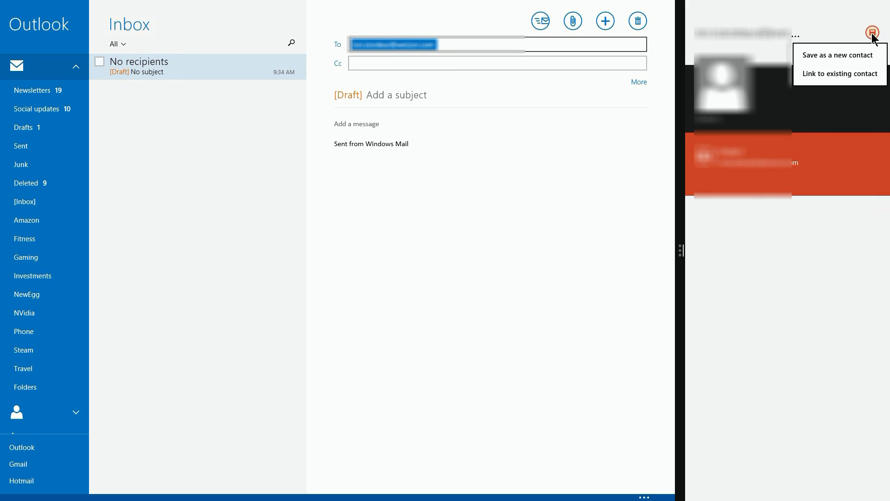
click(841, 55)
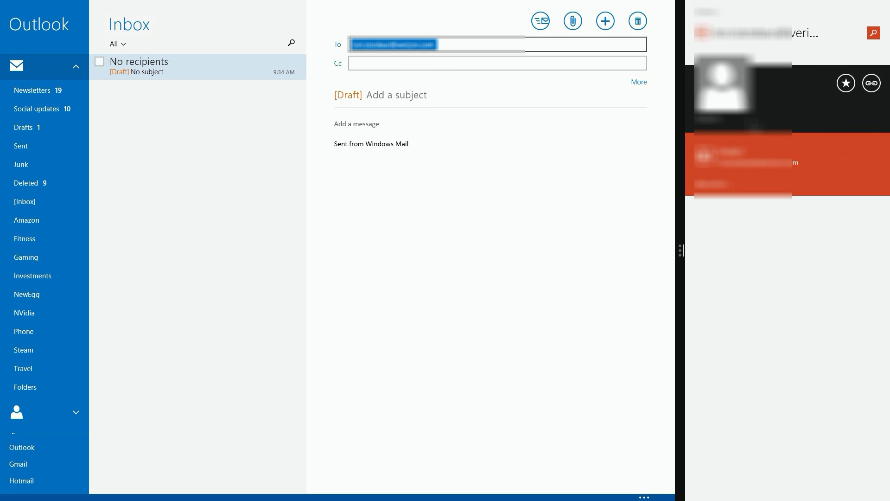
Step: Find the newly saved address contact in All contacts and confirm its deletion
click(701, 32)
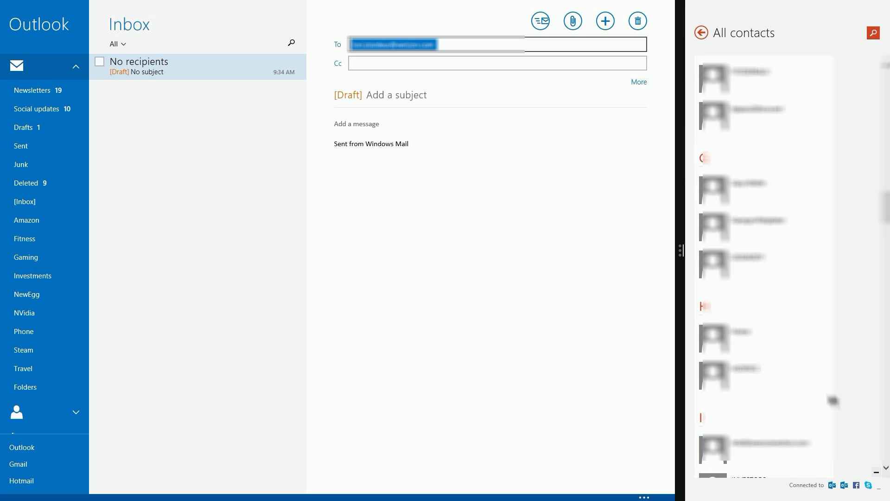
scroll(742, 326, down, 3)
scroll(771, 323, down, 6)
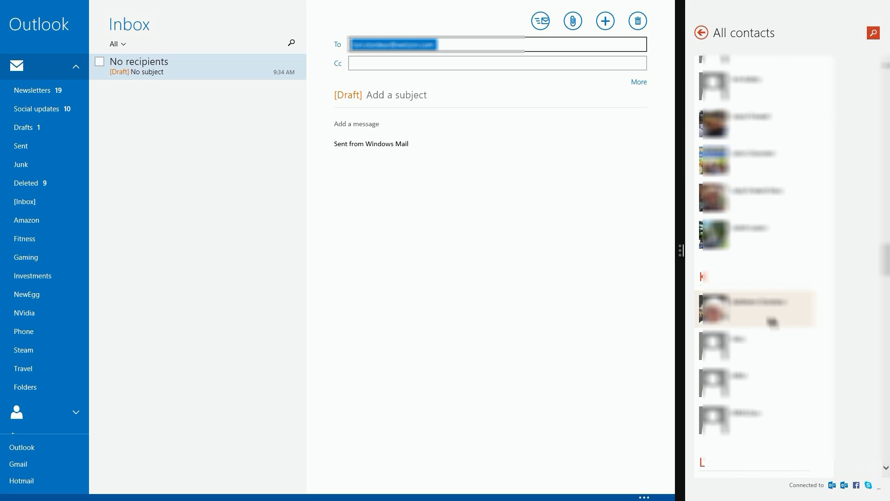
scroll(772, 322, down, 4)
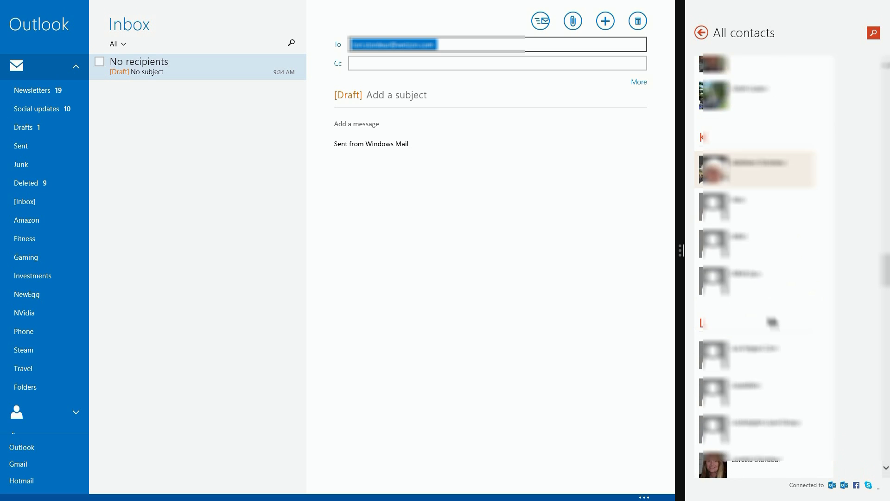
scroll(772, 322, down, 3)
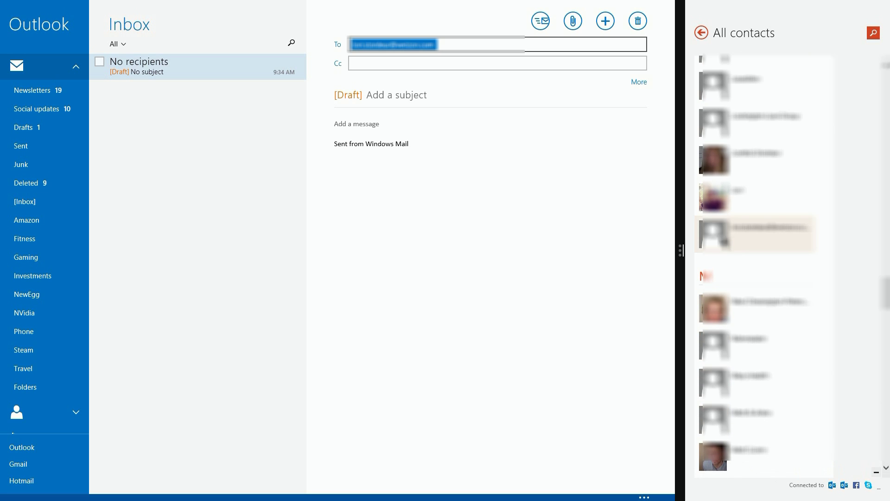
click(723, 234)
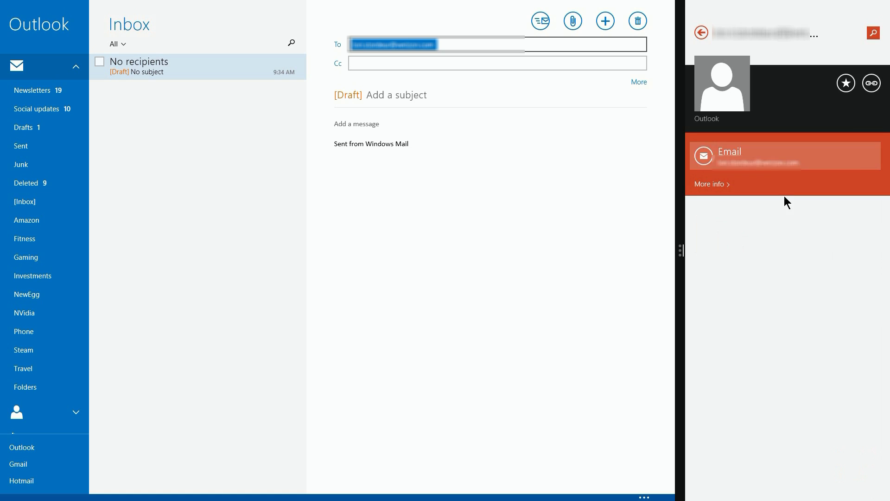
right_click(784, 222)
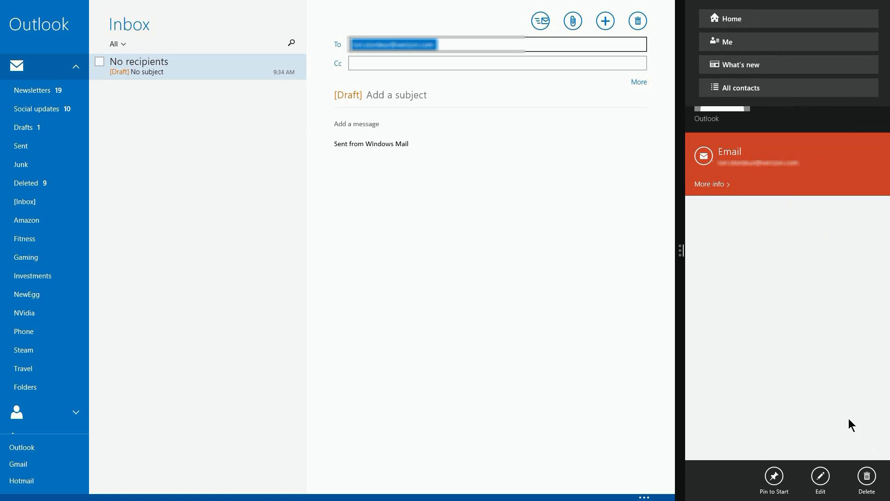
click(867, 476)
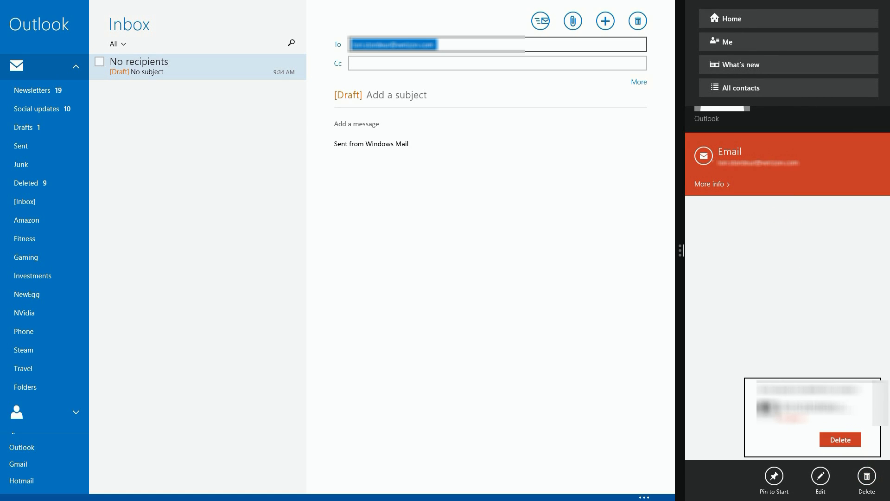
click(832, 437)
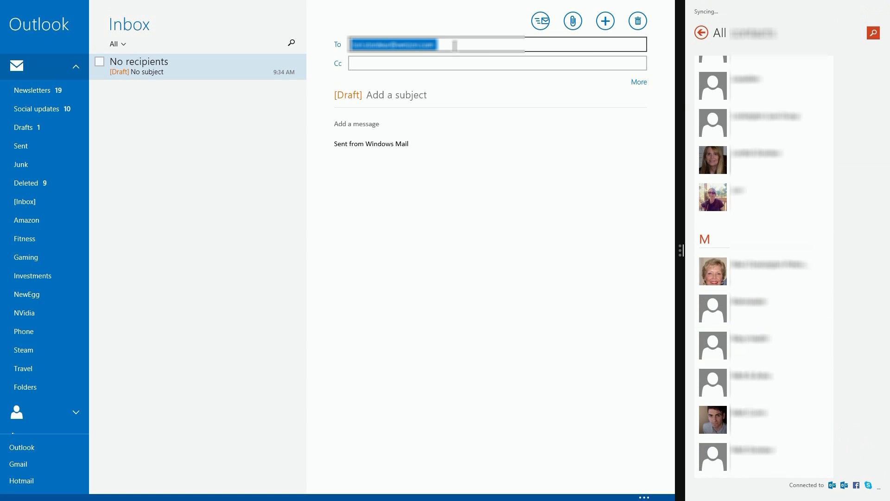
Step: Remove the address from To, then type 'a' to check the shortened suggestion list
right_click(436, 43)
click(392, 135)
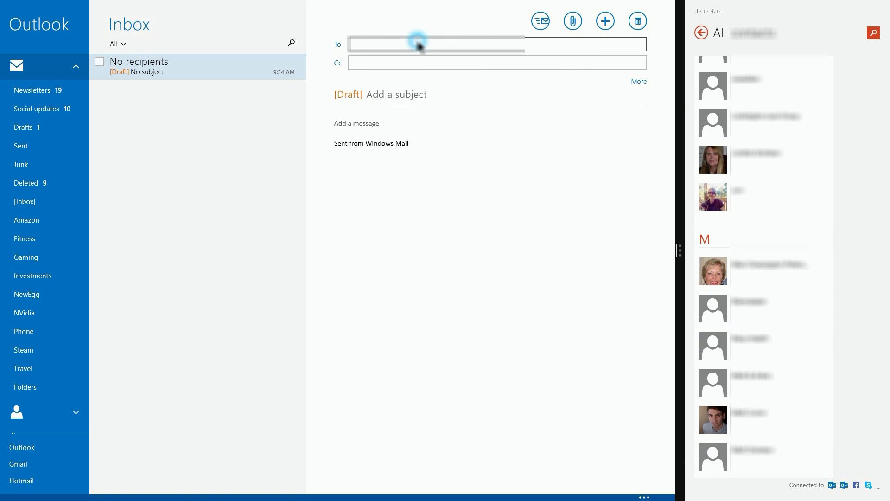
text(a)
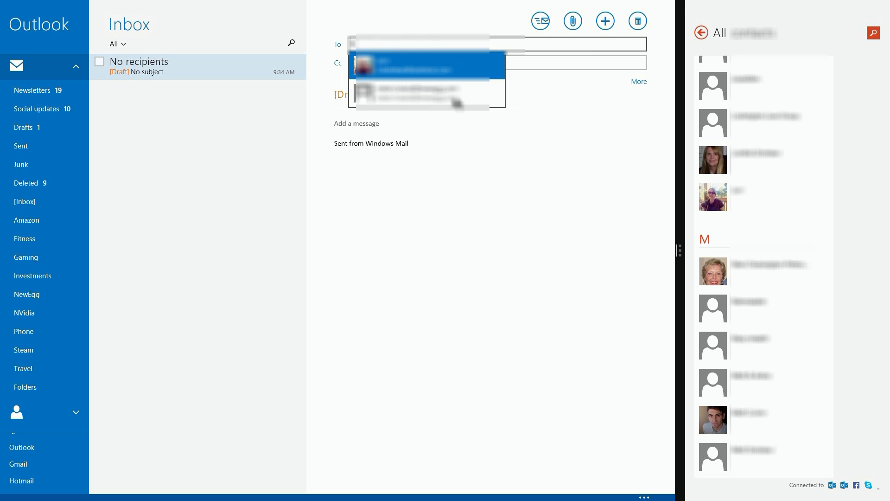